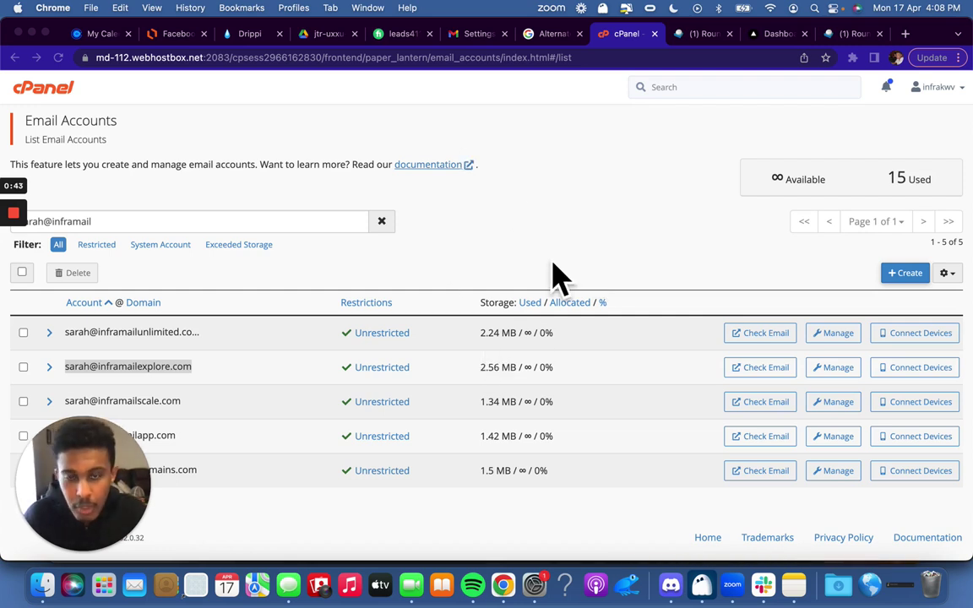
- Bring up Gmail's Advanced settings and show the menu of signed-in Google accounts
click(545, 215)
click(462, 34)
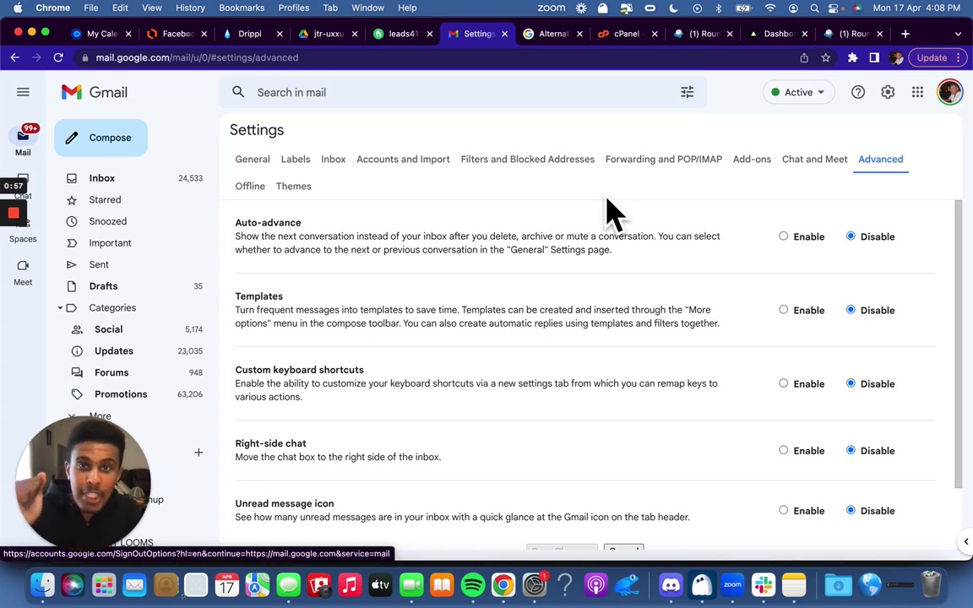
click(950, 92)
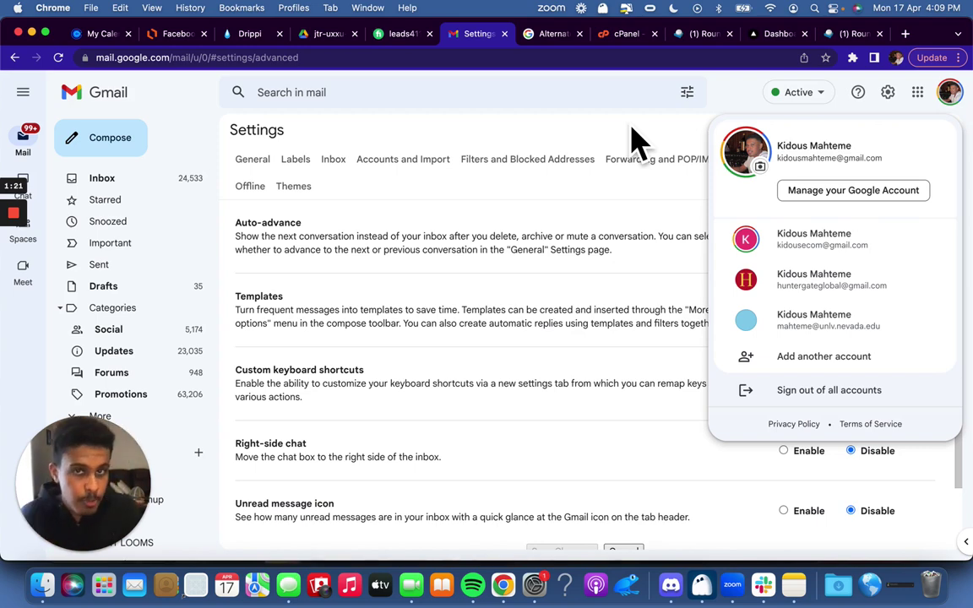
- Delete the unverified address from the alternate emails list
click(561, 34)
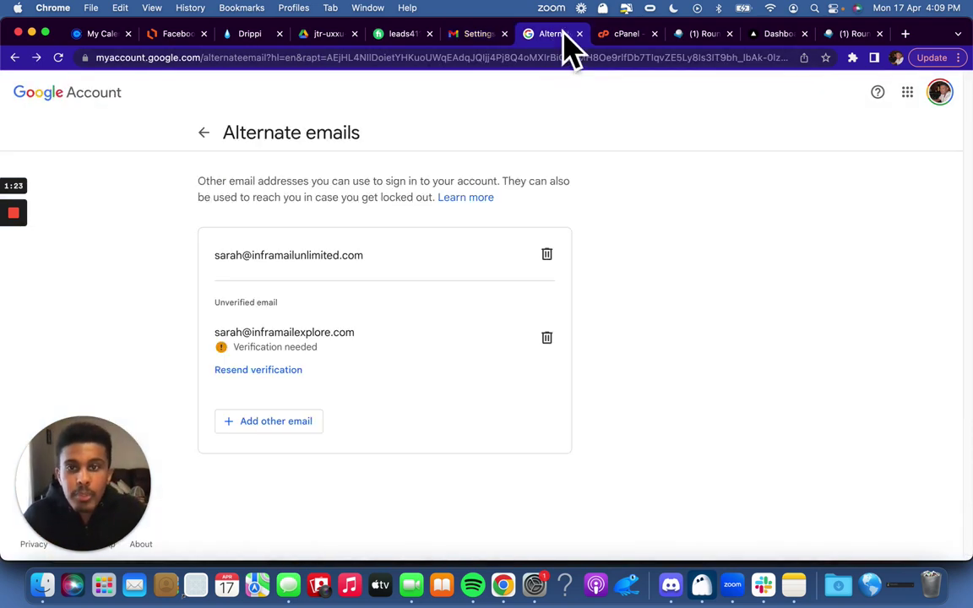
click(546, 337)
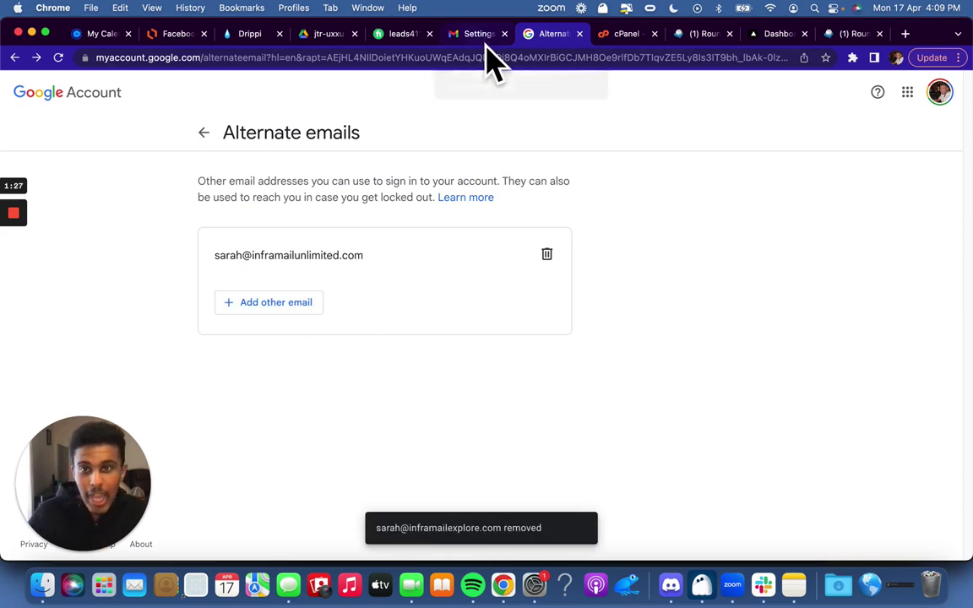
click(206, 133)
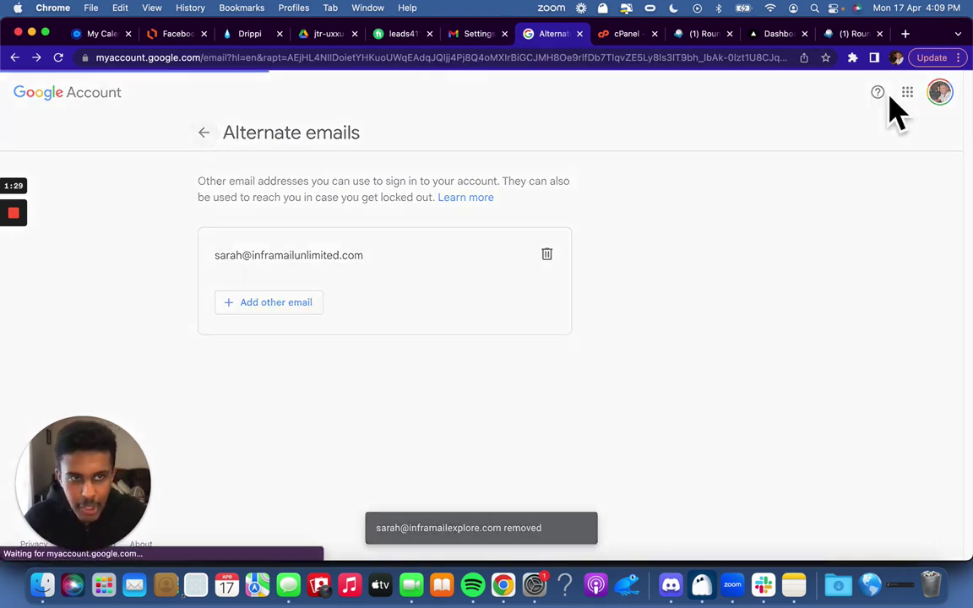
- Go to Manage your Google Account from the account menu
click(957, 109)
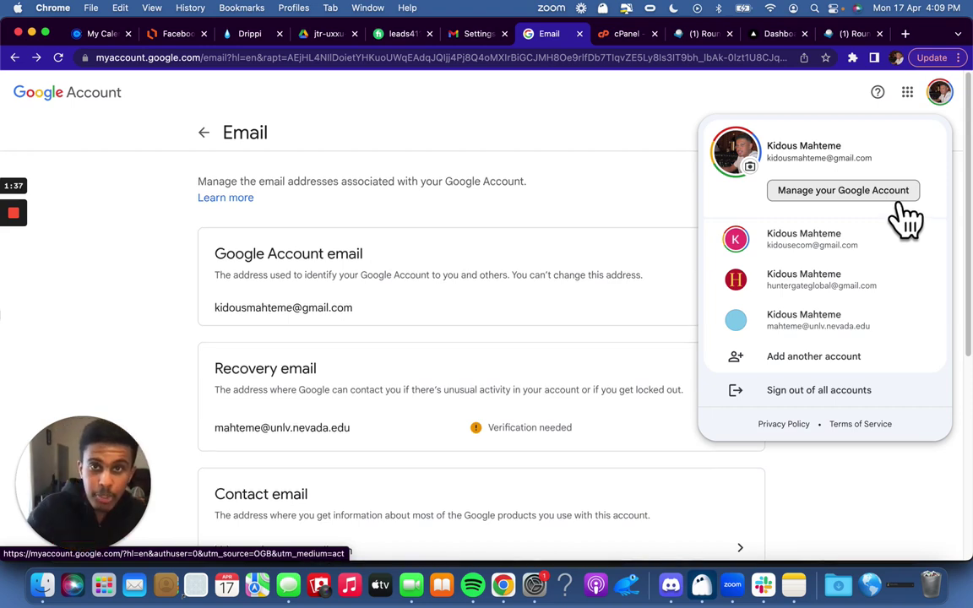
scroll(908, 219, down, 1)
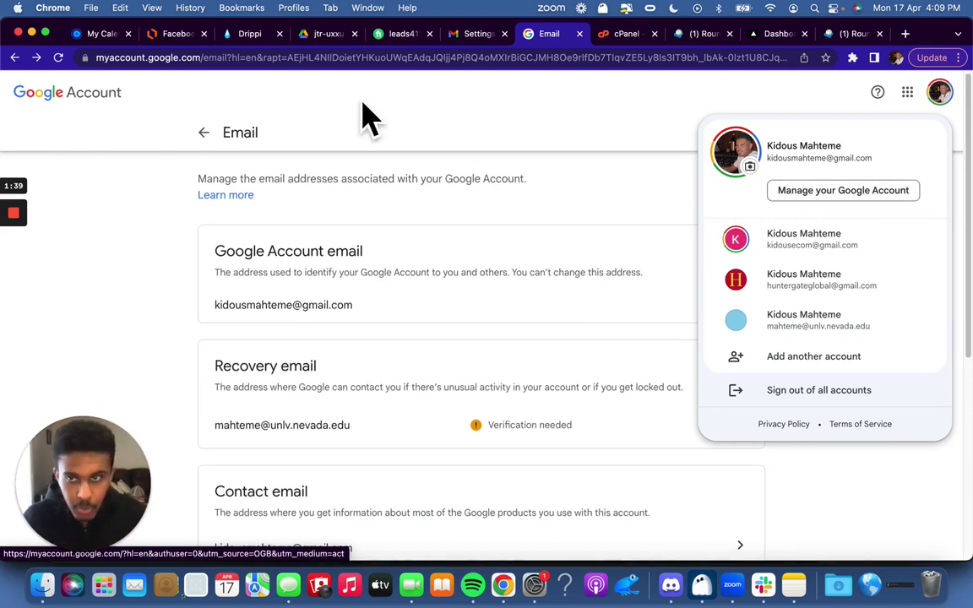
click(205, 131)
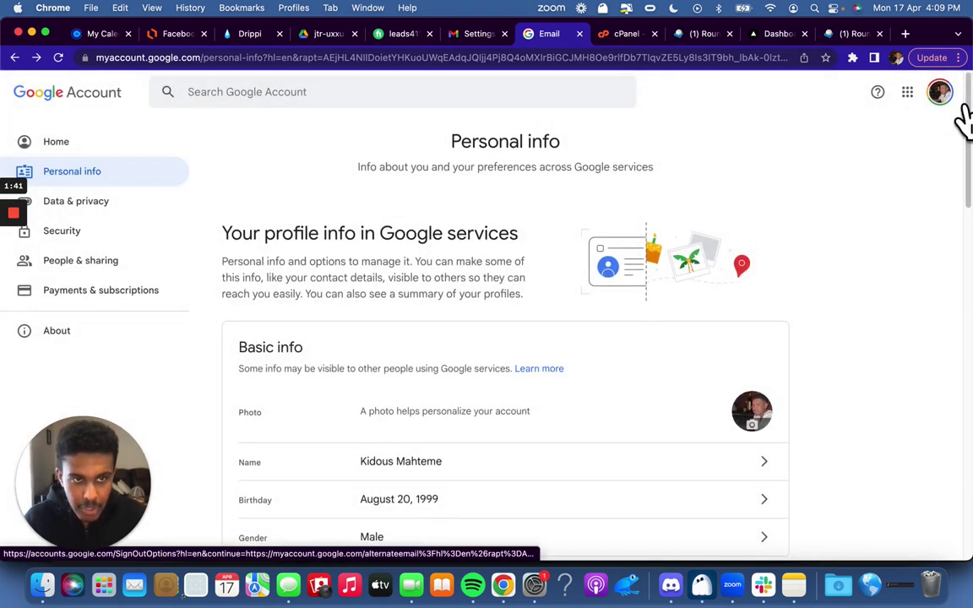
- In a new Google Account tab, reach Personal info > Email > alternate emails' Add other email form
click(939, 92)
click(874, 201)
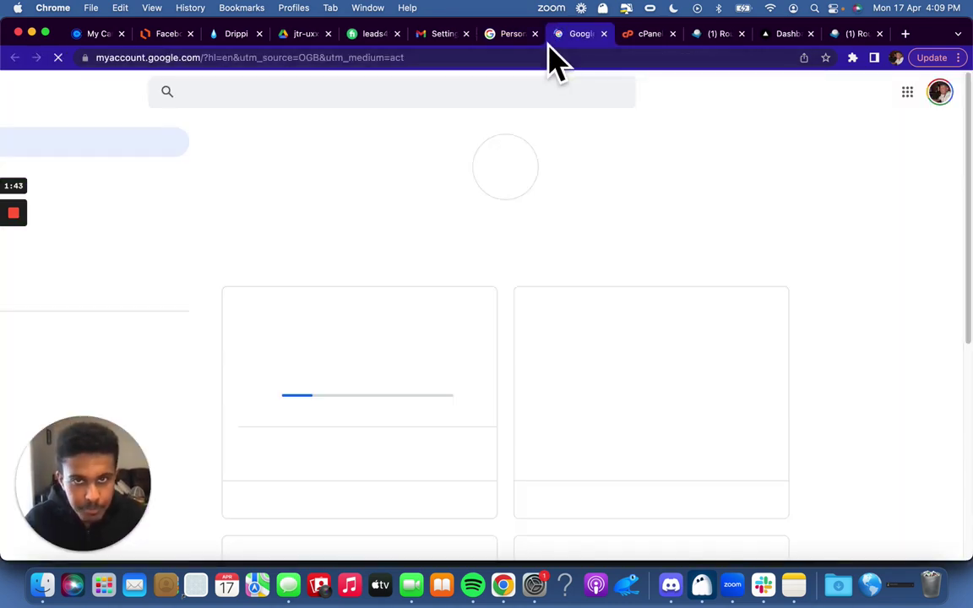
click(87, 181)
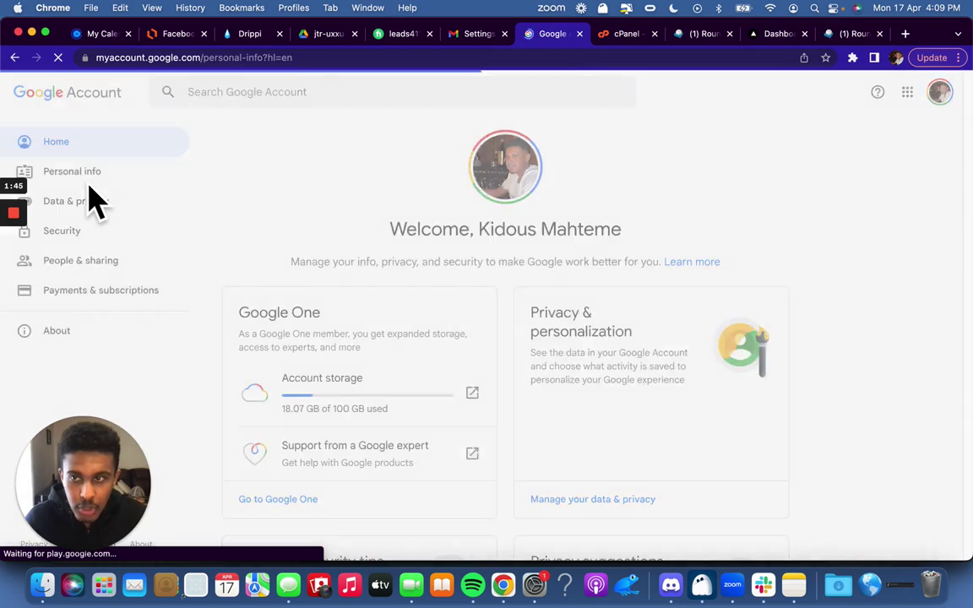
scroll(489, 332, down, 5)
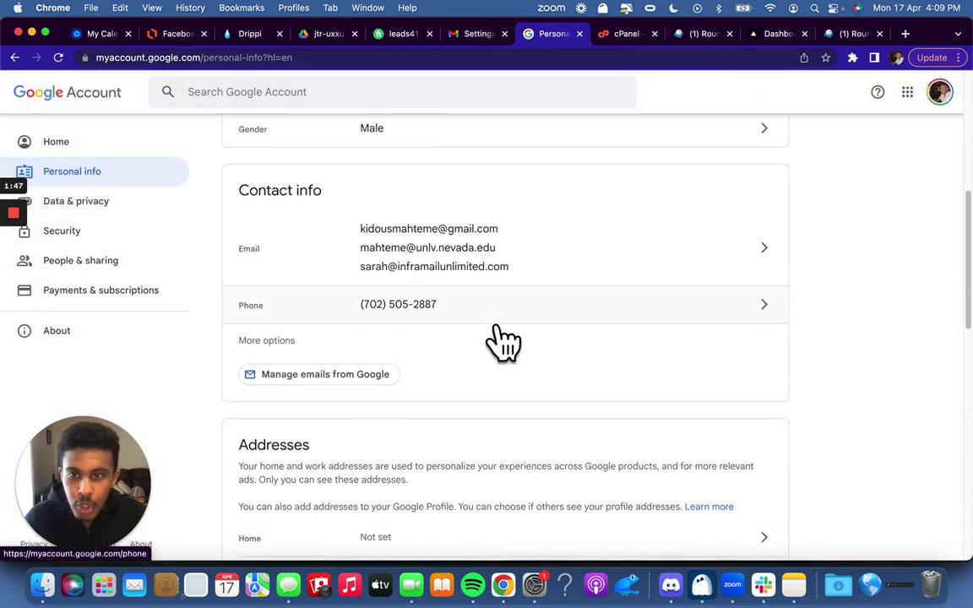
click(304, 257)
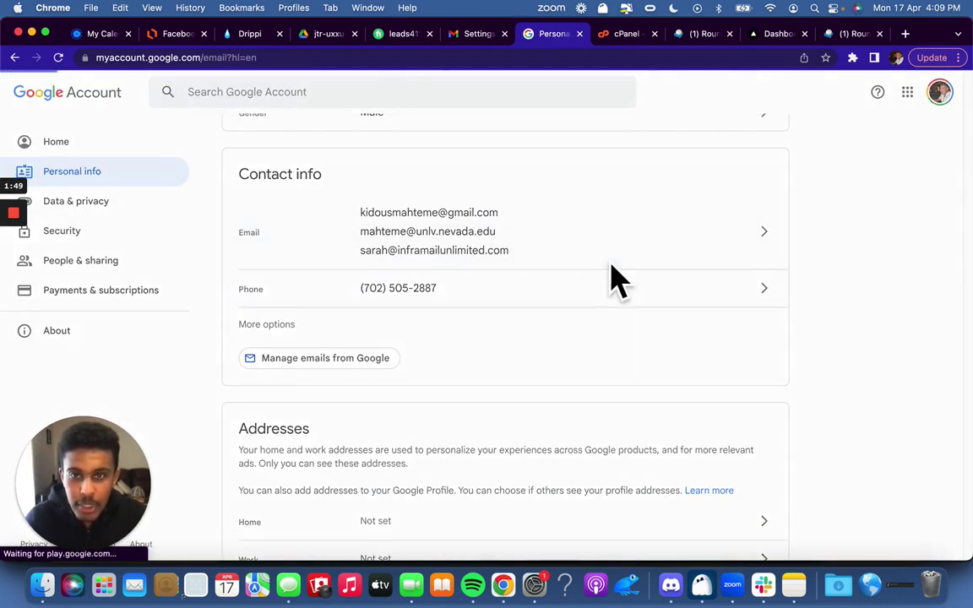
scroll(478, 329, down, 4)
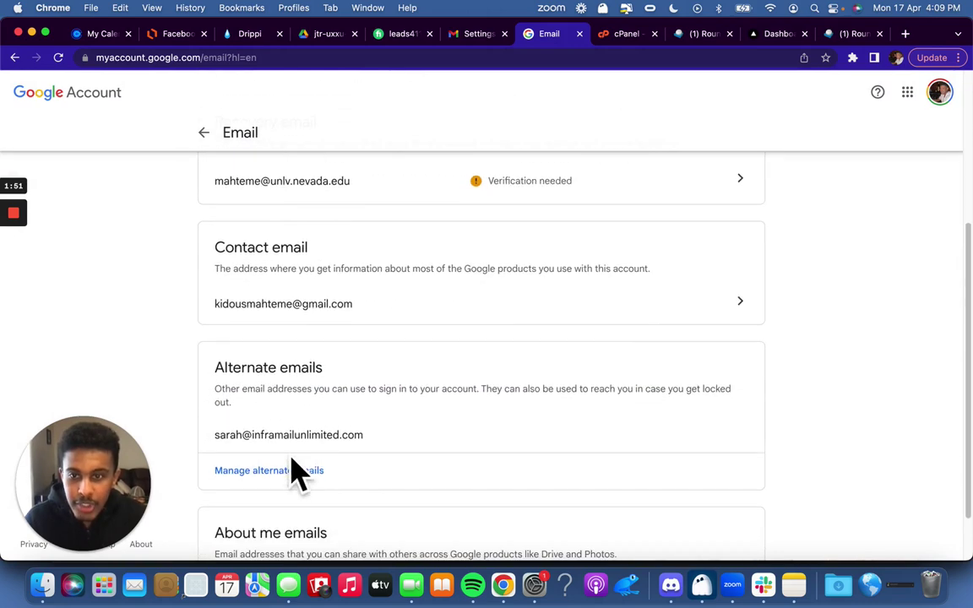
click(327, 460)
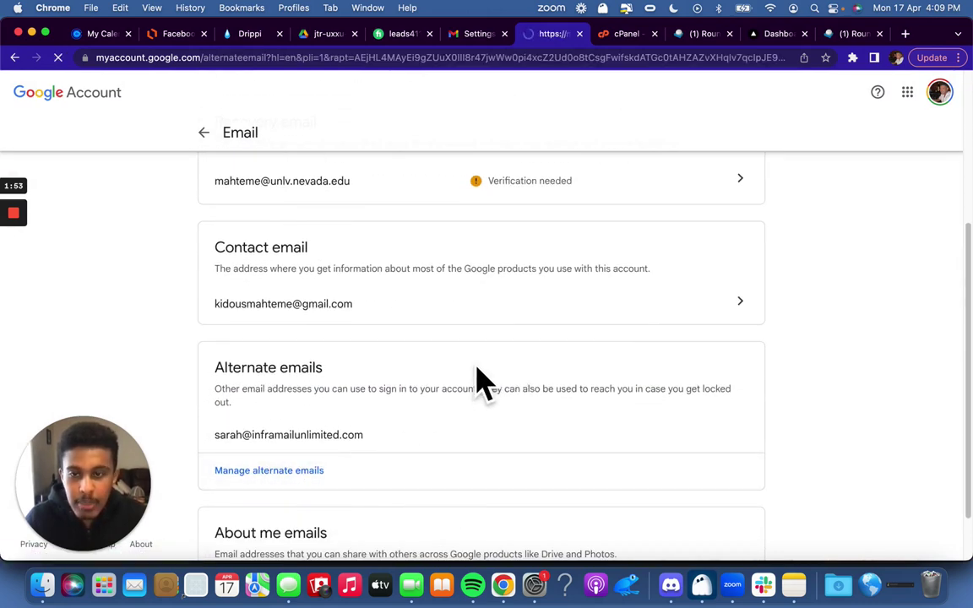
click(258, 302)
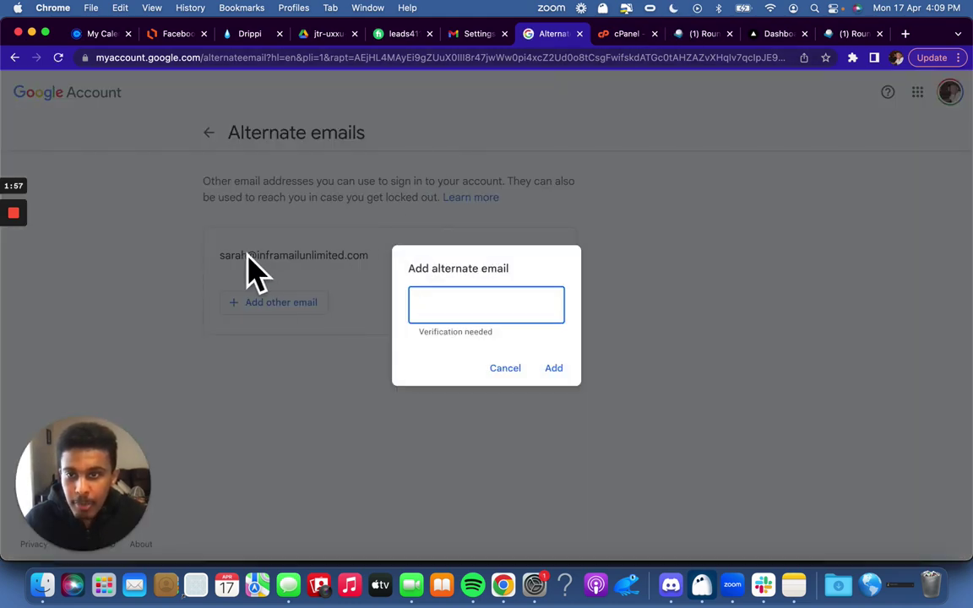
- Paste the cPanel mailbox address into the form and add it as an alternate email
click(628, 35)
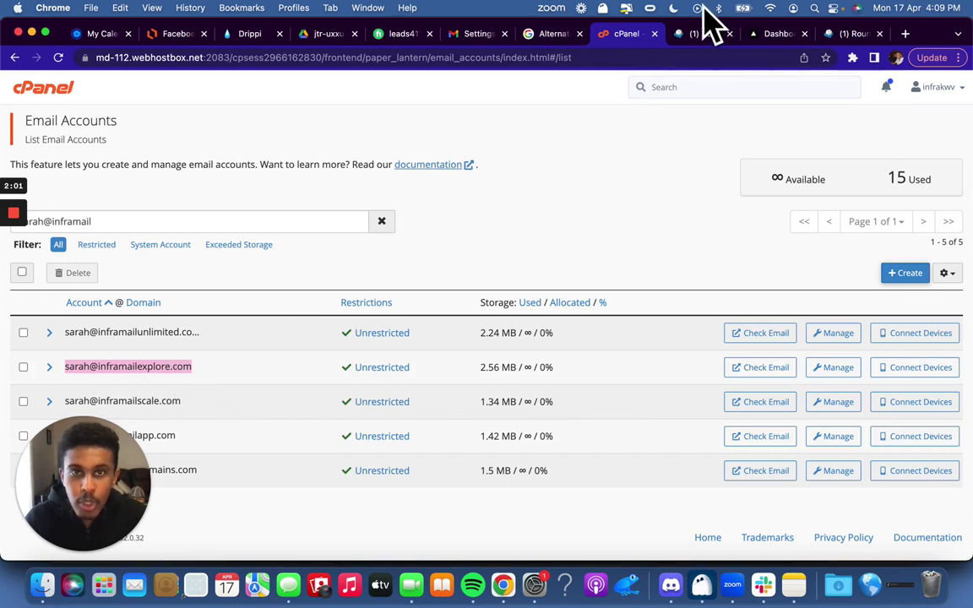
key(ctrl+shift+Tab)
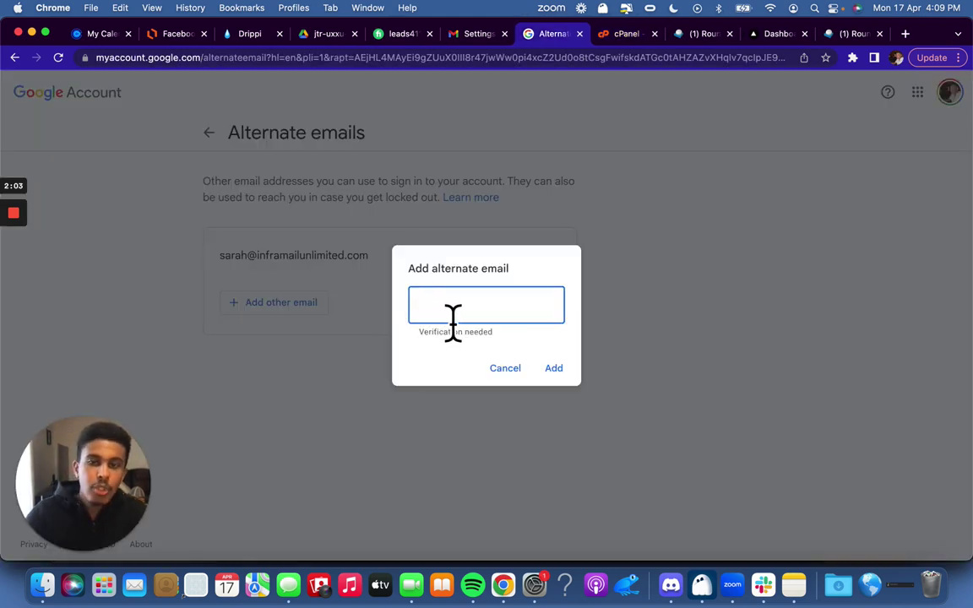
key(super+v)
click(557, 372)
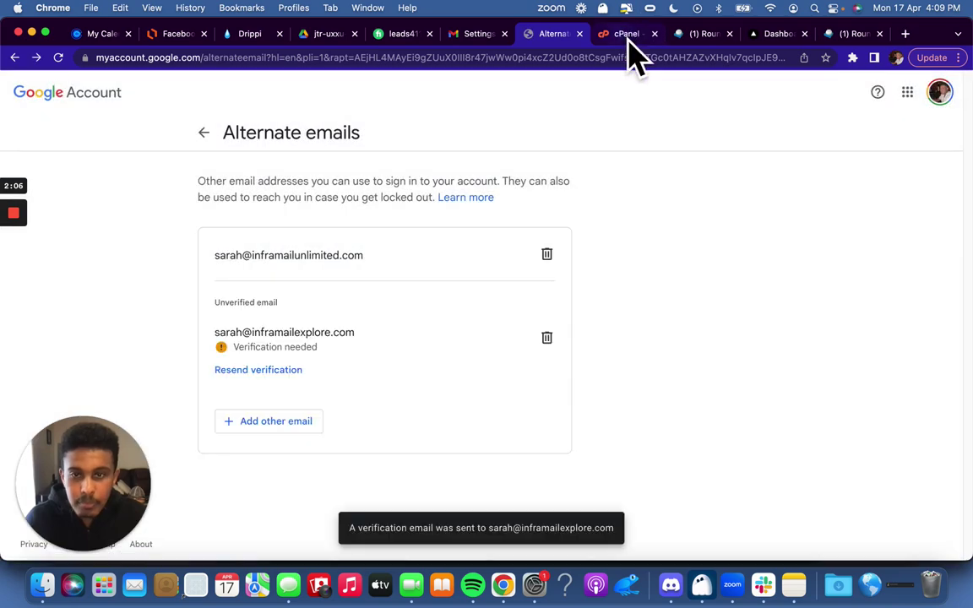
click(627, 36)
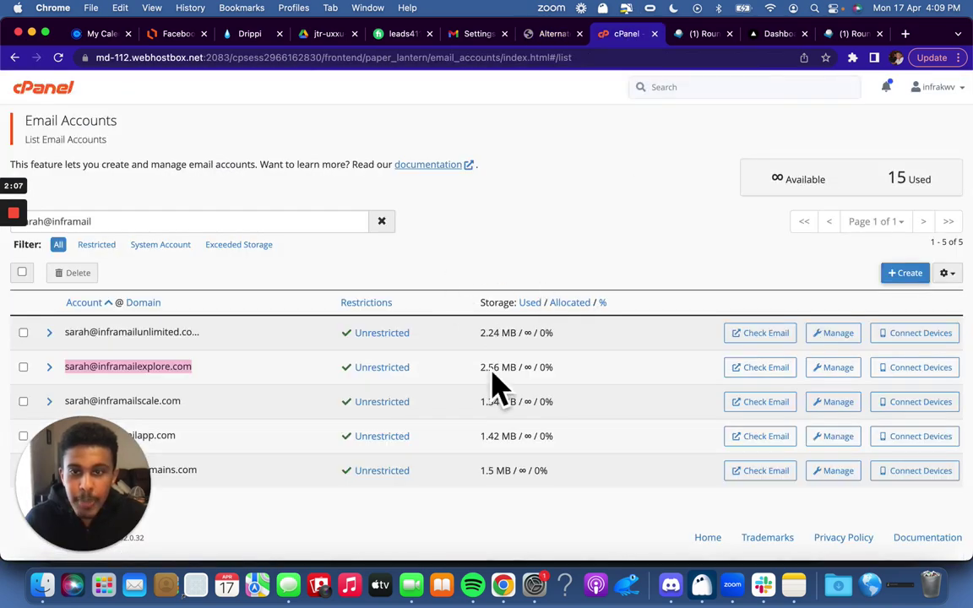
- Open the new mailbox's Roundcube webmail and the Google security alert message
click(759, 367)
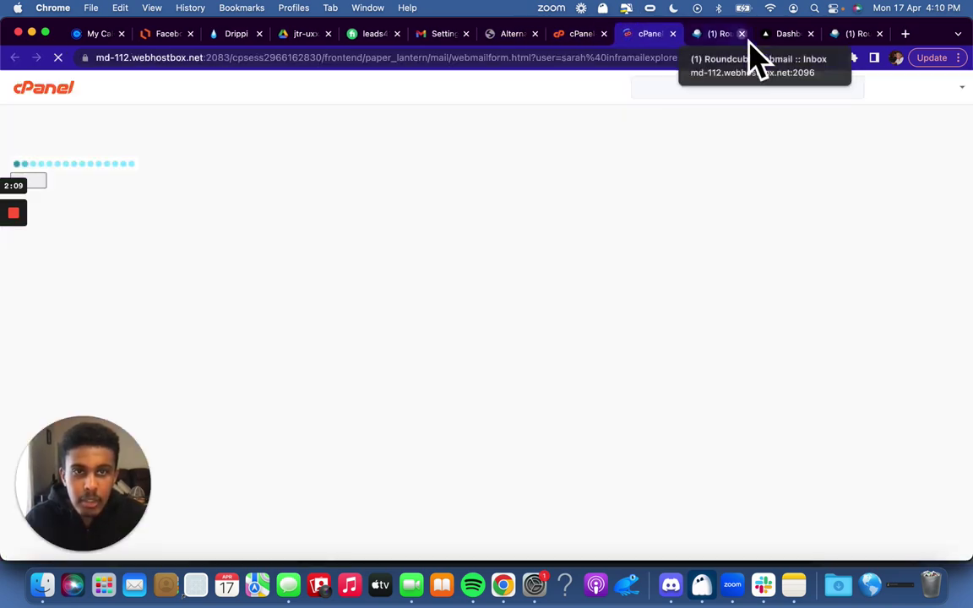
click(742, 33)
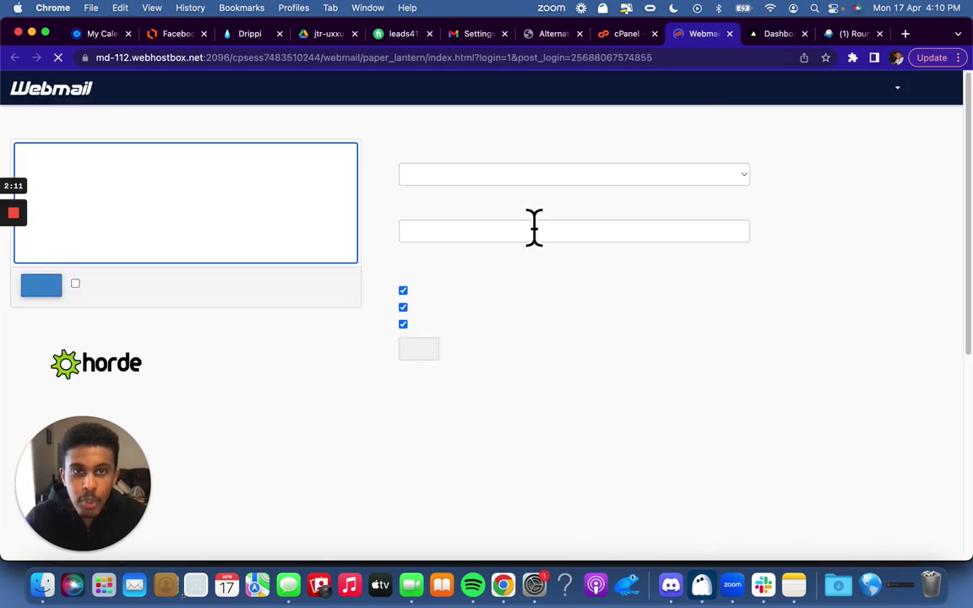
click(41, 285)
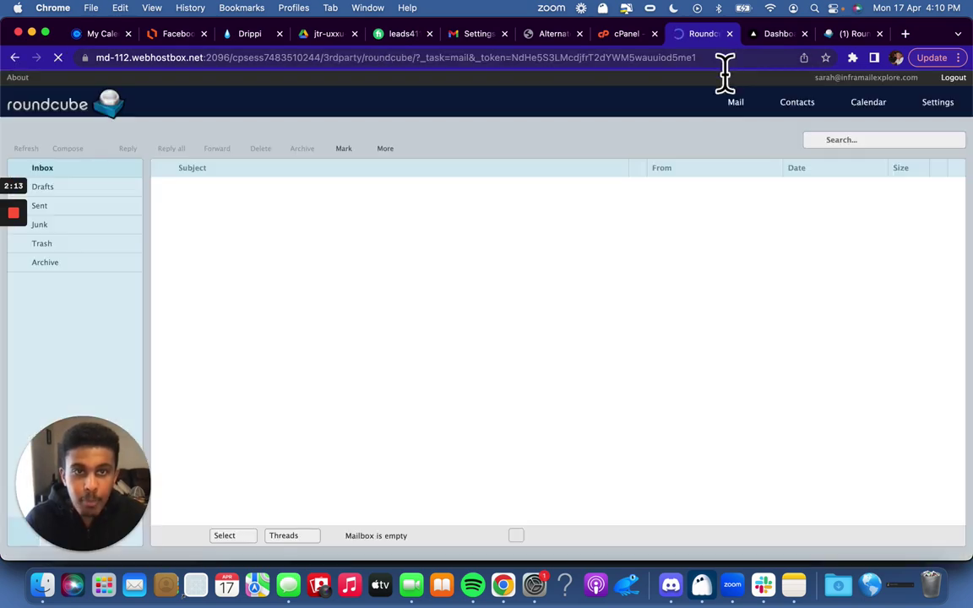
double_click(513, 186)
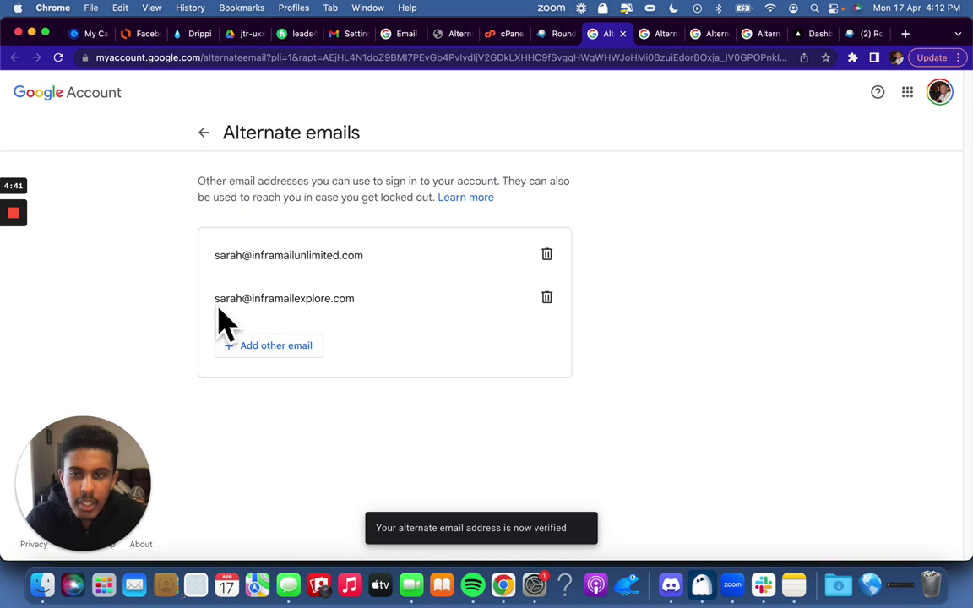
- Compare the newly verified alternate address with the mailbox signed into Roundcube
drag(218, 309, 382, 310)
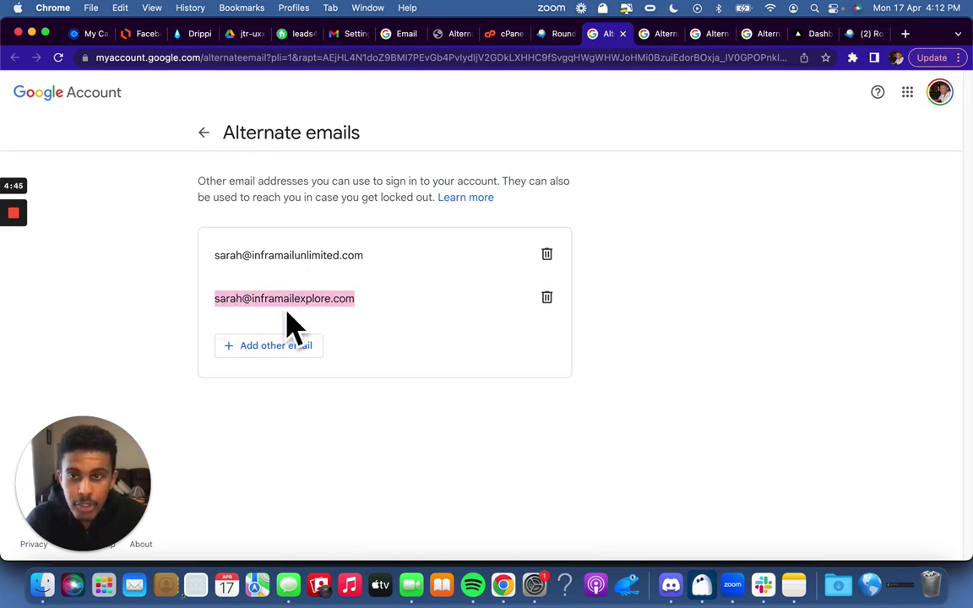
drag(218, 308, 358, 315)
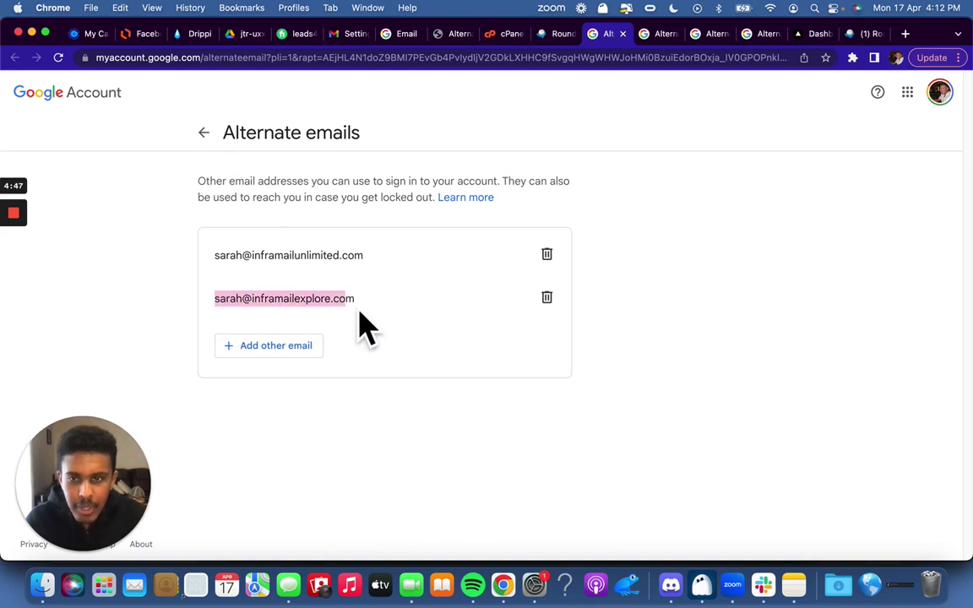
click(553, 34)
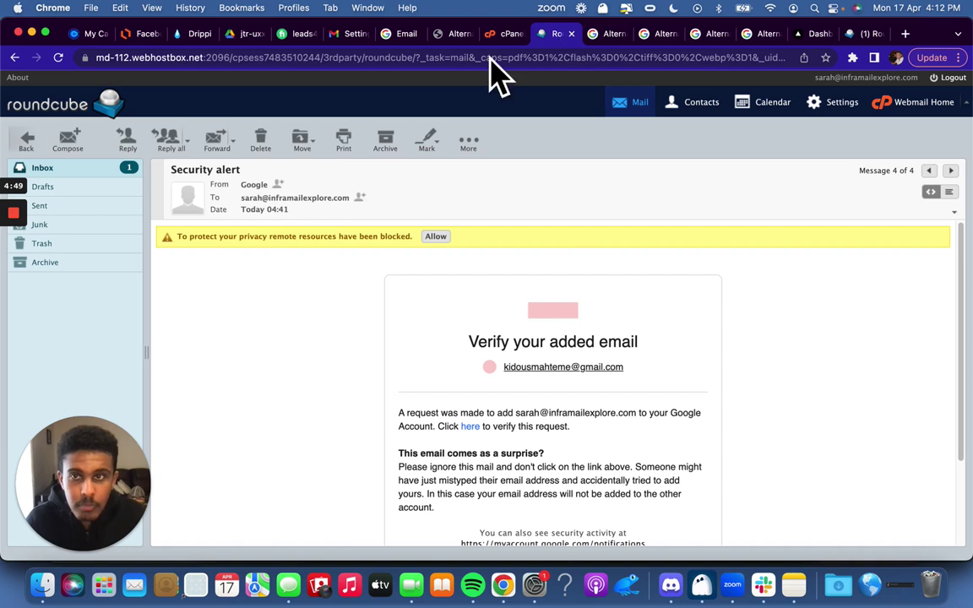
triple_click(823, 82)
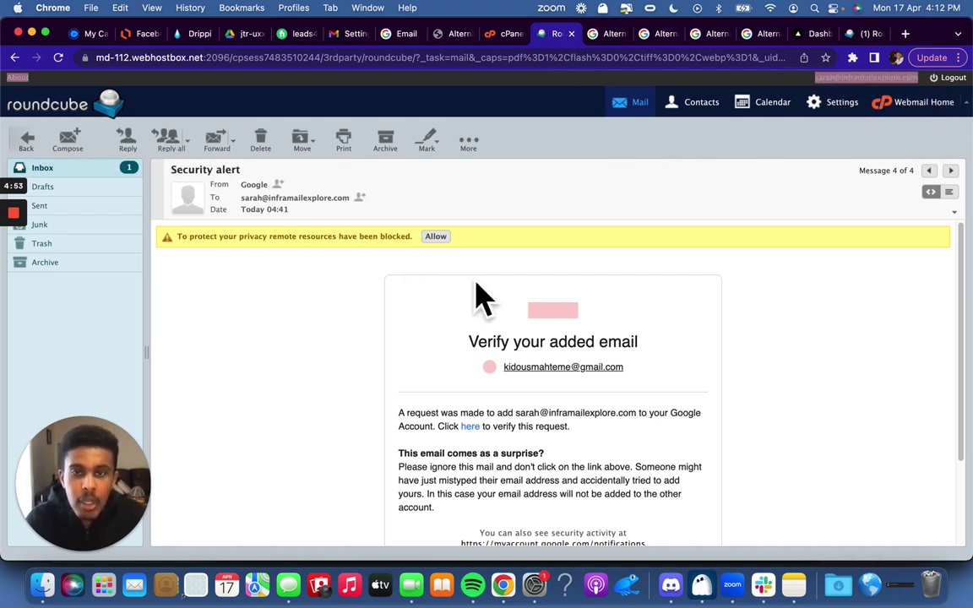
- Send a test email titled 'hey this just a test mate' to the Gmail address
click(100, 168)
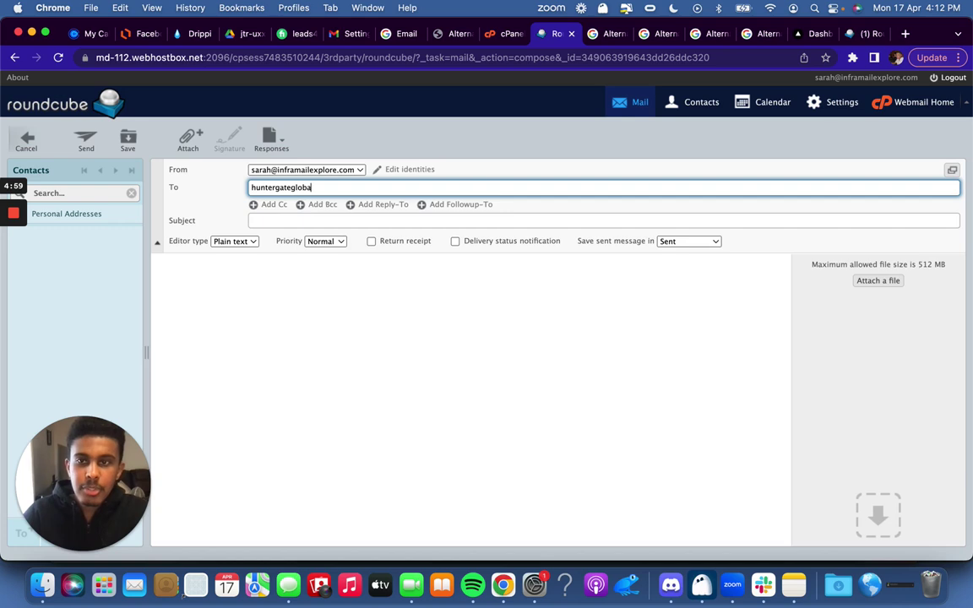
text(gmail.com)
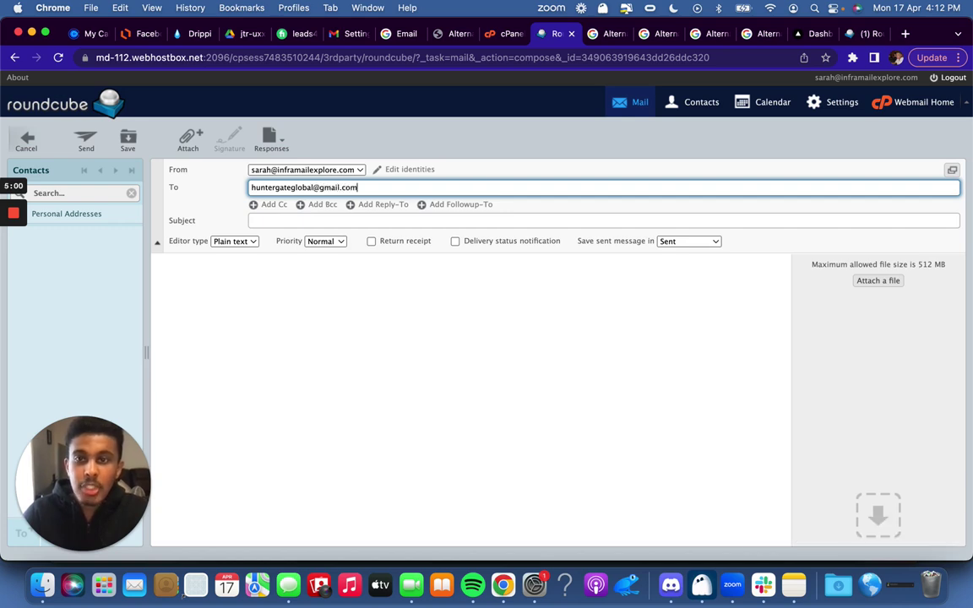
click(274, 222)
text(hey this just a test mate)
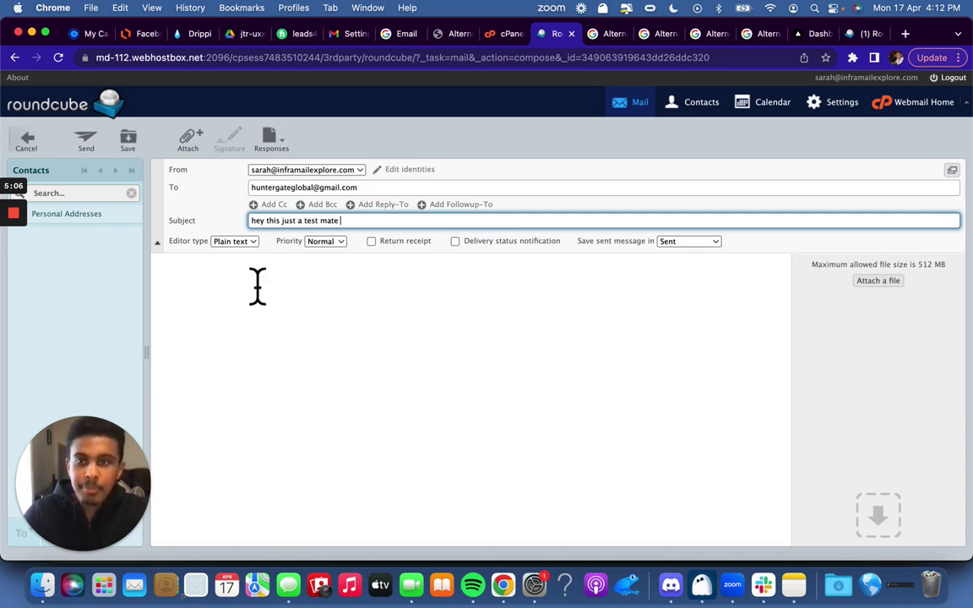
click(256, 290)
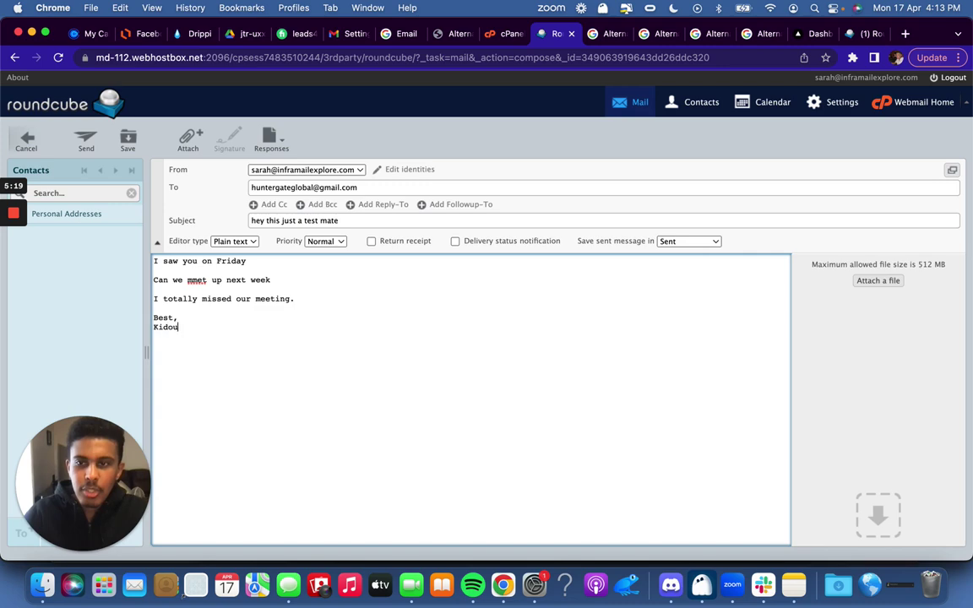
click(85, 138)
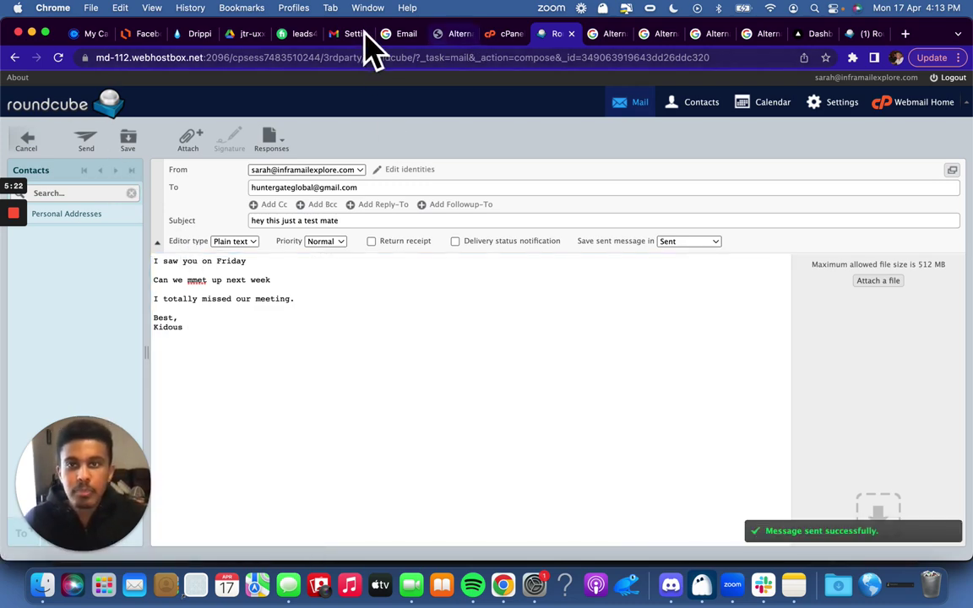
- In the receiving Gmail account, open the test email and inspect its inframailexplore.com sender details
key(super+6)
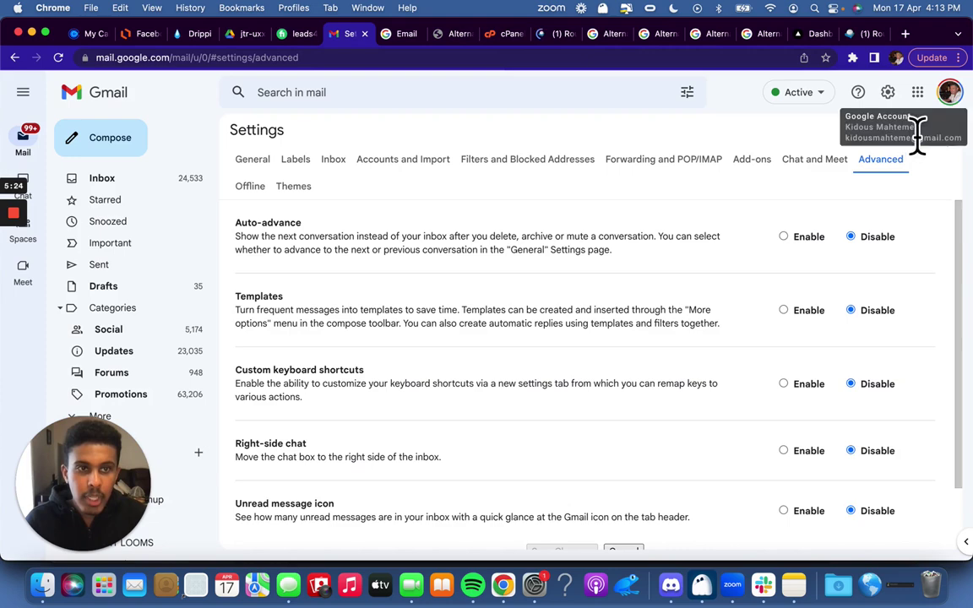
click(947, 91)
click(798, 285)
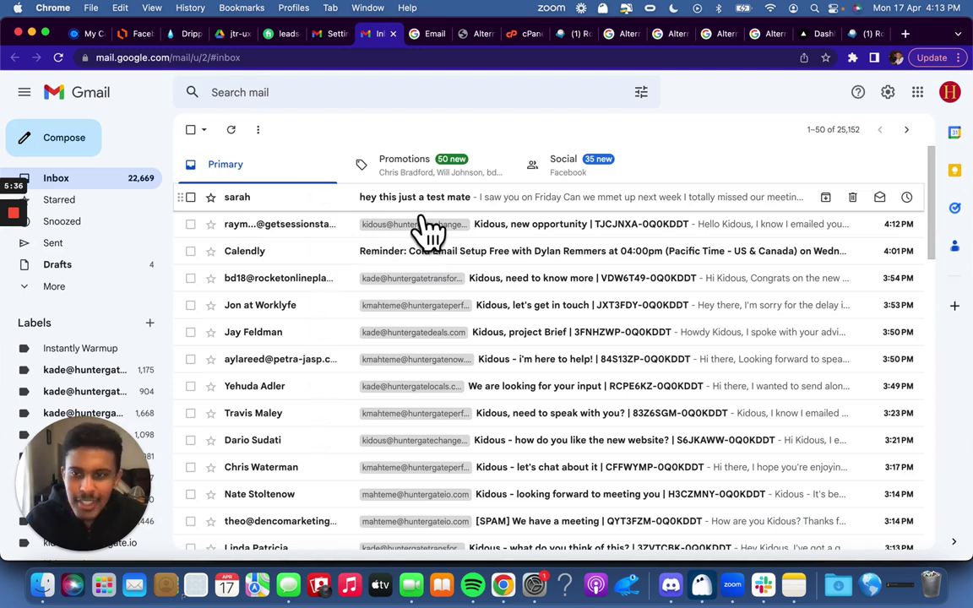
click(410, 198)
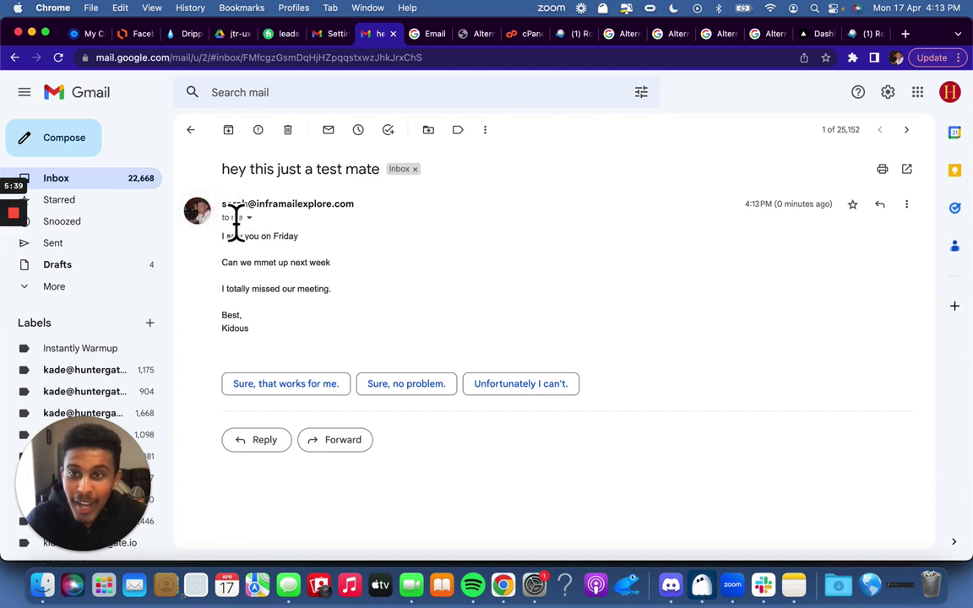
drag(239, 224, 367, 211)
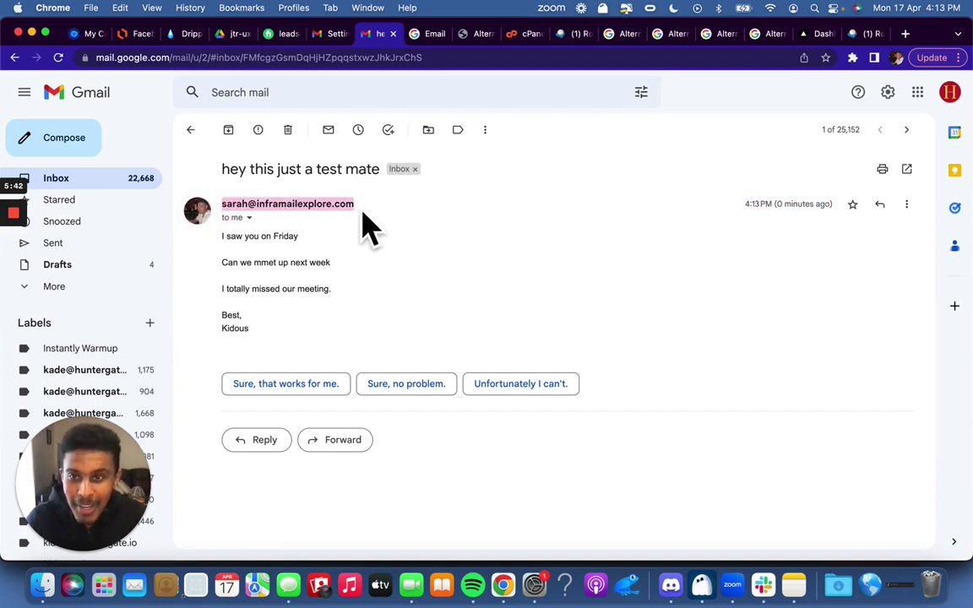
click(248, 217)
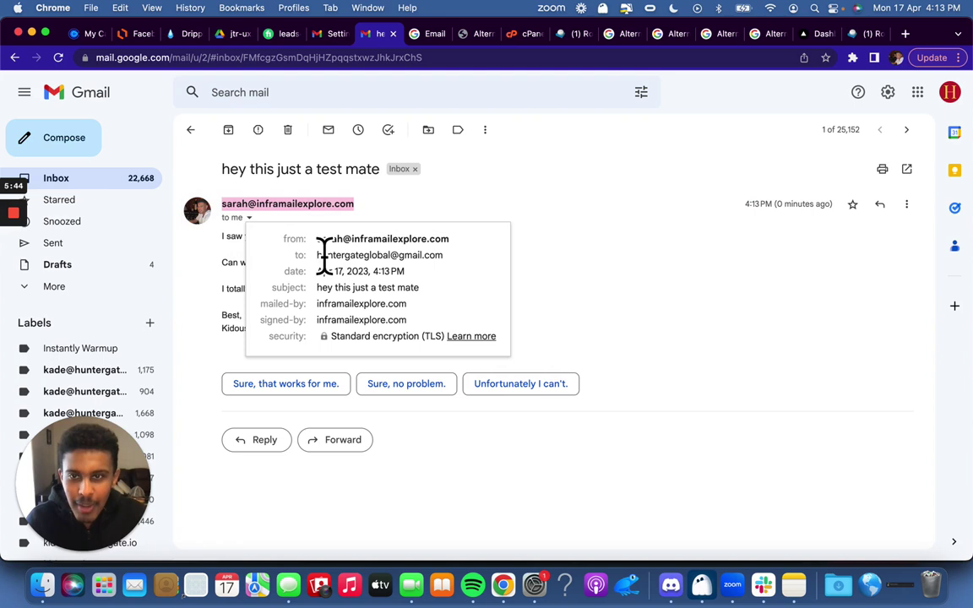
drag(317, 239, 472, 253)
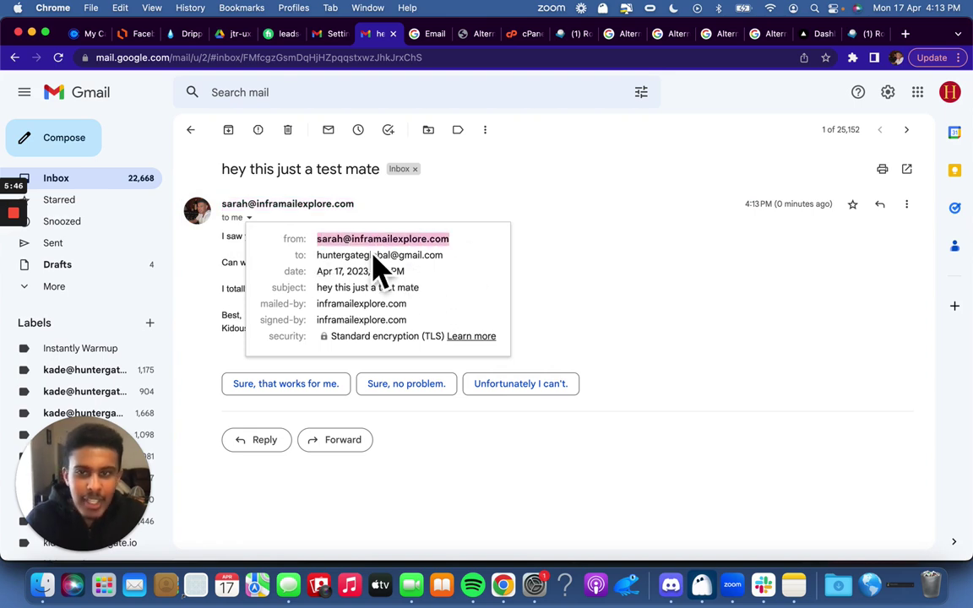
drag(354, 239, 456, 240)
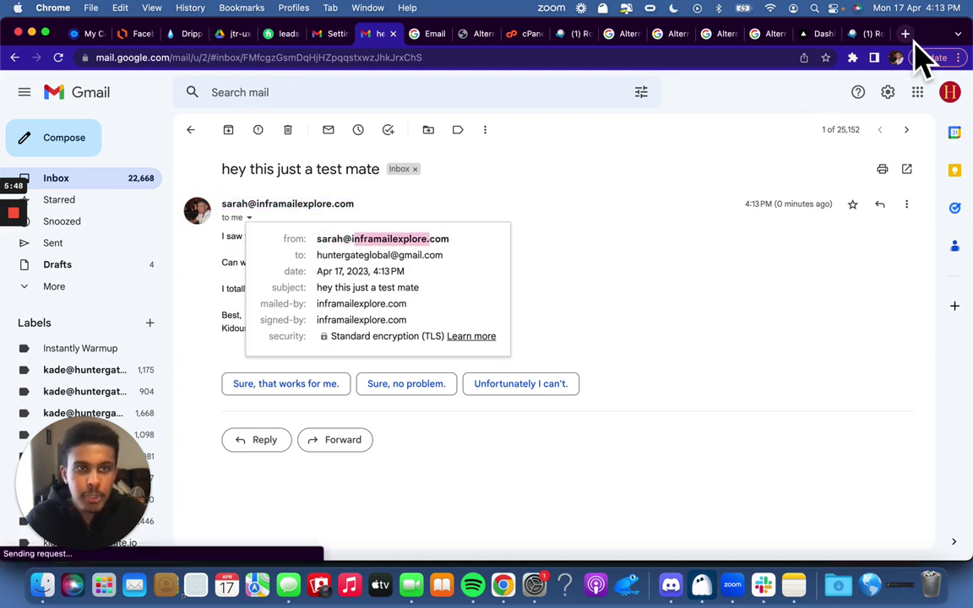
- Load inframailexplore.com in a new tab and confirm it redirects to inframail.io
click(906, 36)
text(inframailexplore.com)
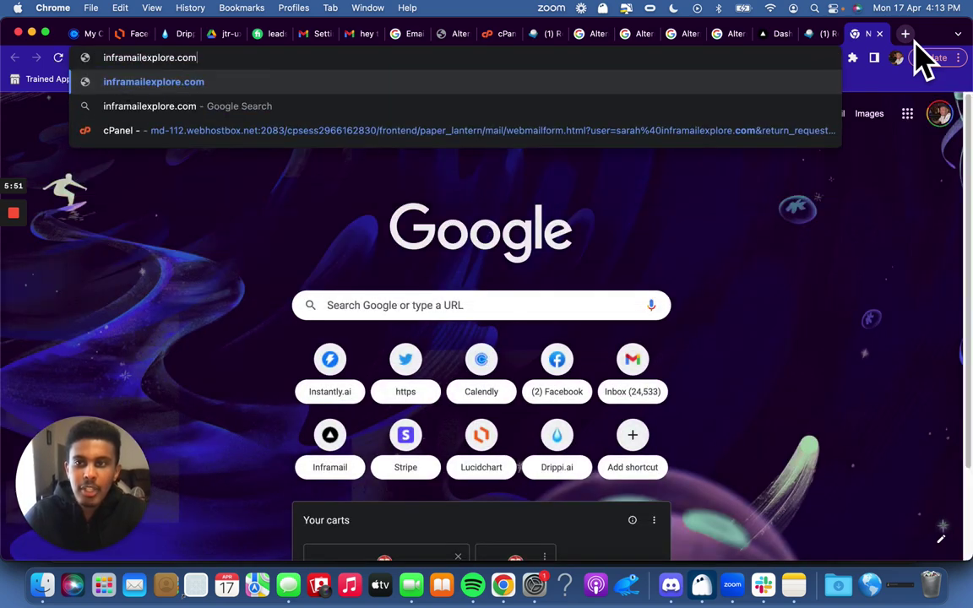
key(Return)
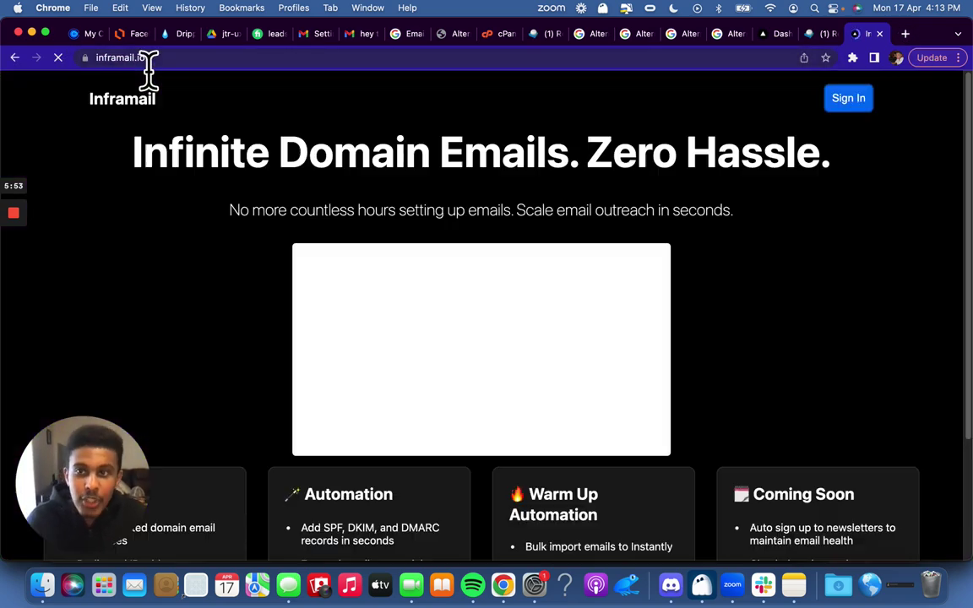
click(147, 58)
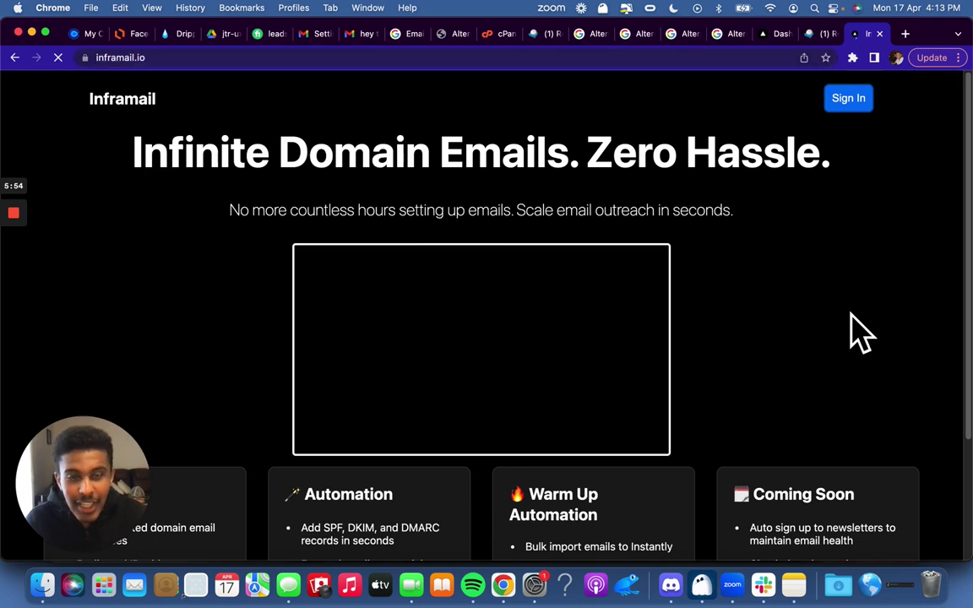
- Return to the open test email in Gmail to review the sender's profile picture
click(494, 34)
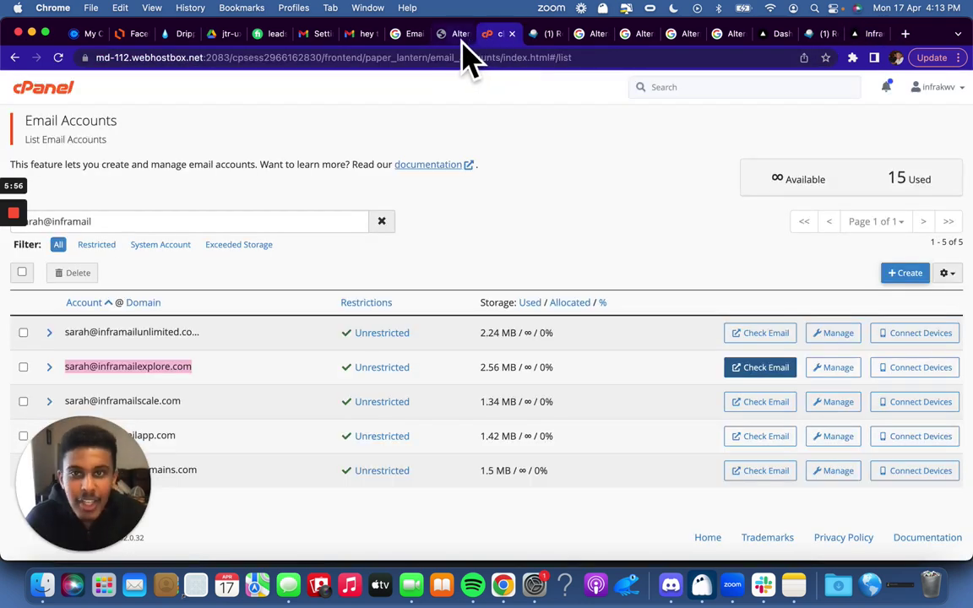
click(363, 35)
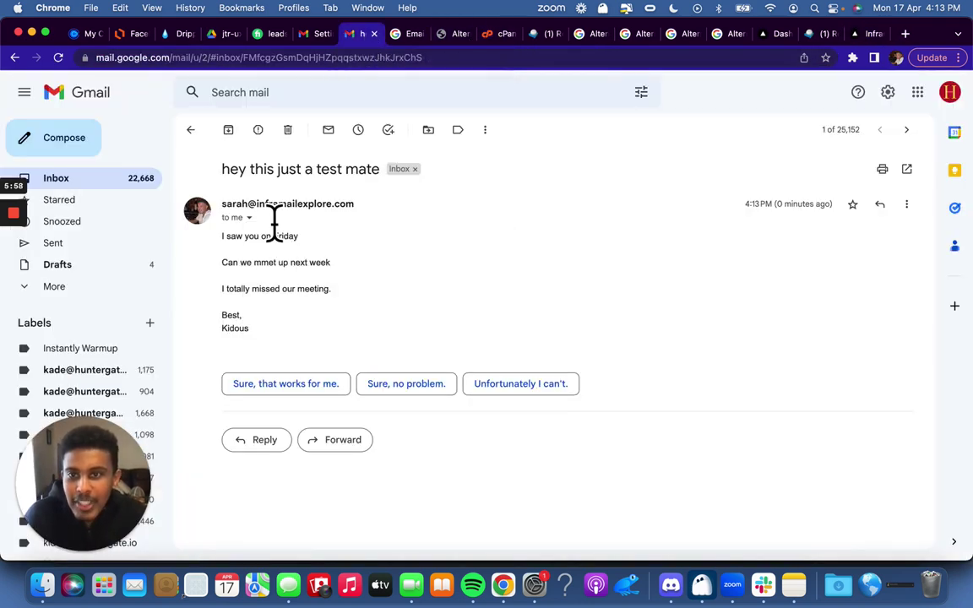